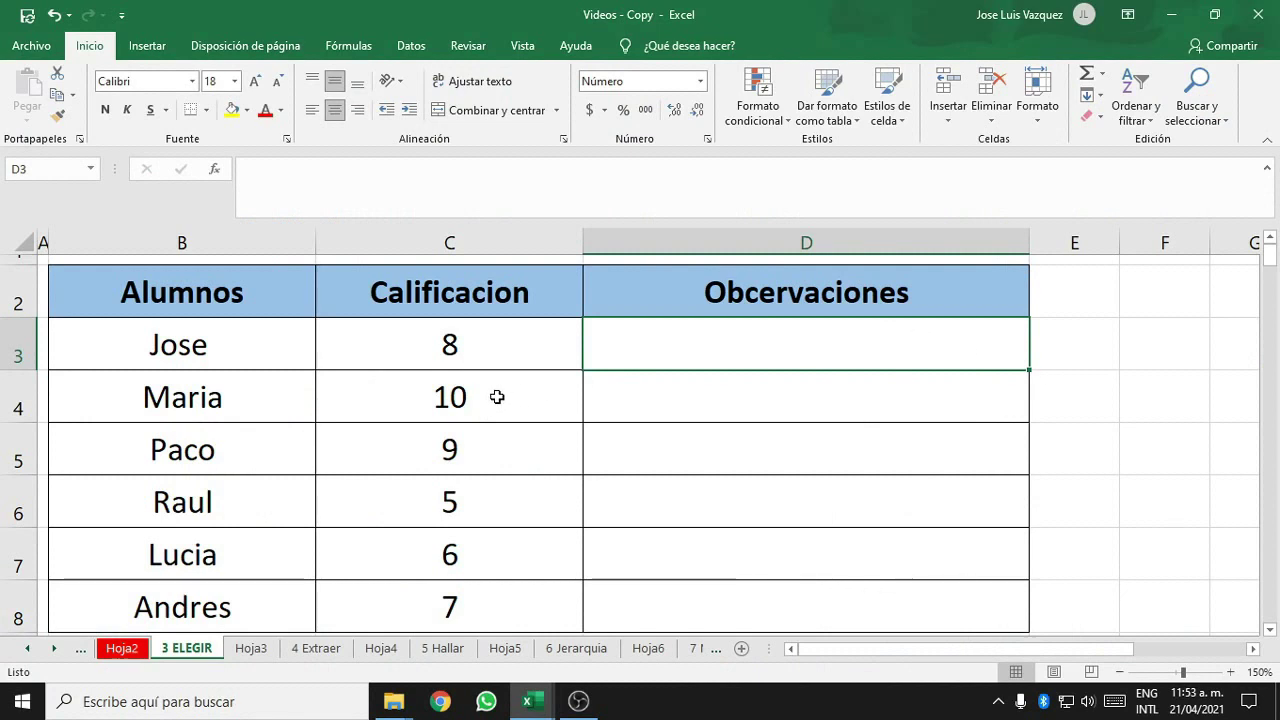
Point out the student names and Calificacion columns, then select Observaciones cell D3
drag(254, 298, 257, 590)
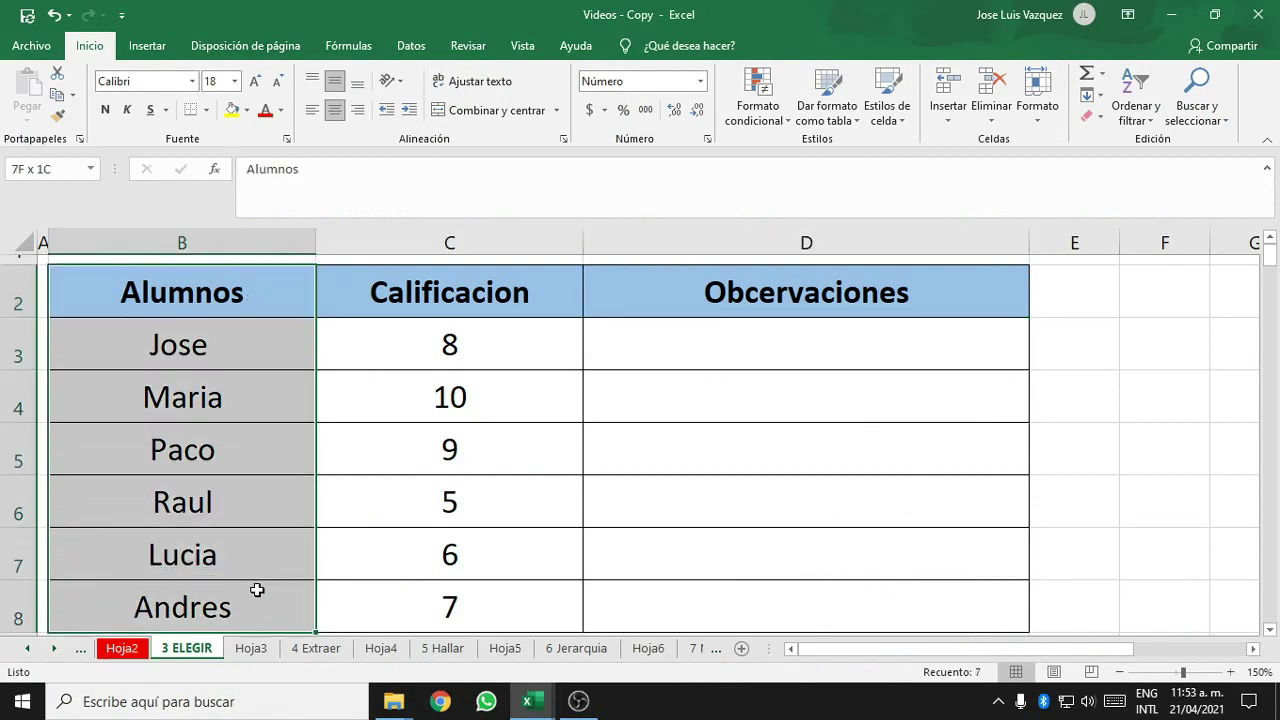
mouse_move(448, 302)
mouse_down()
mouse_move(457, 334)
mouse_move(429, 554)
mouse_move(412, 590)
mouse_up()
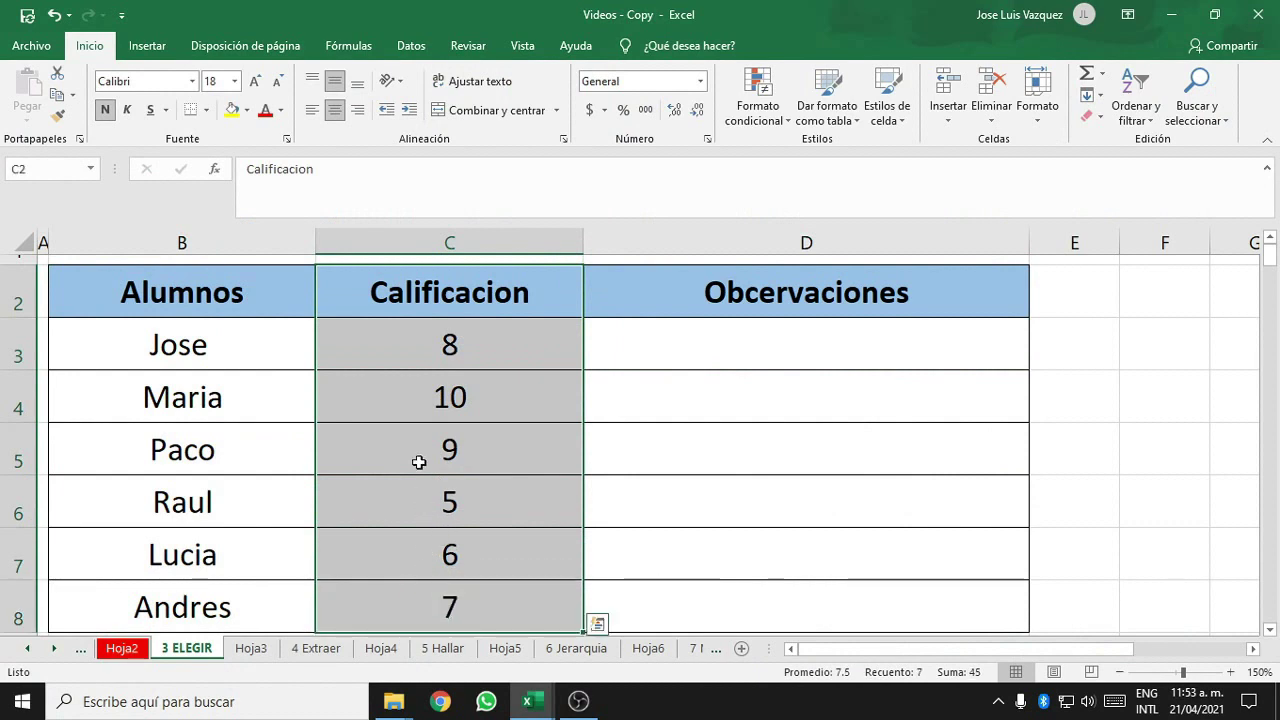
click(709, 346)
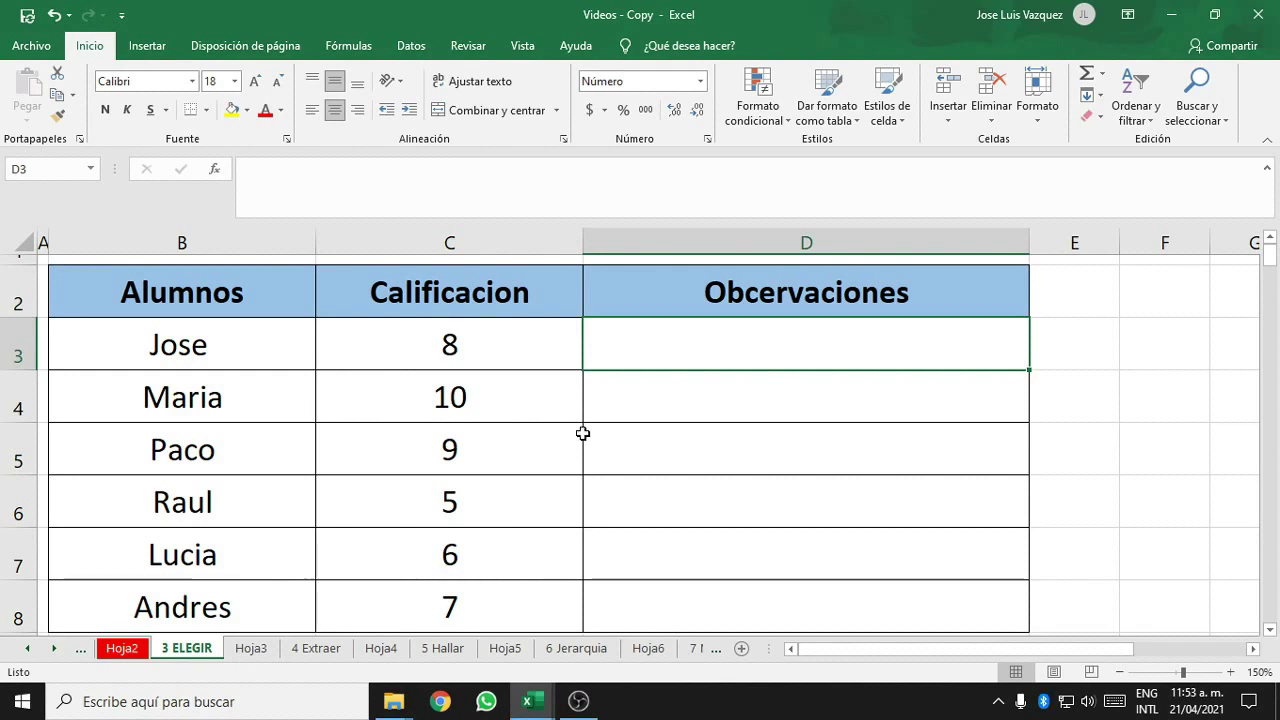
Enter =ELEGIR(C3, followed by the REPROBADO, APROBADO and CAL.PERFECTA FELICIDADES!!! choices in D3
text(=ele)
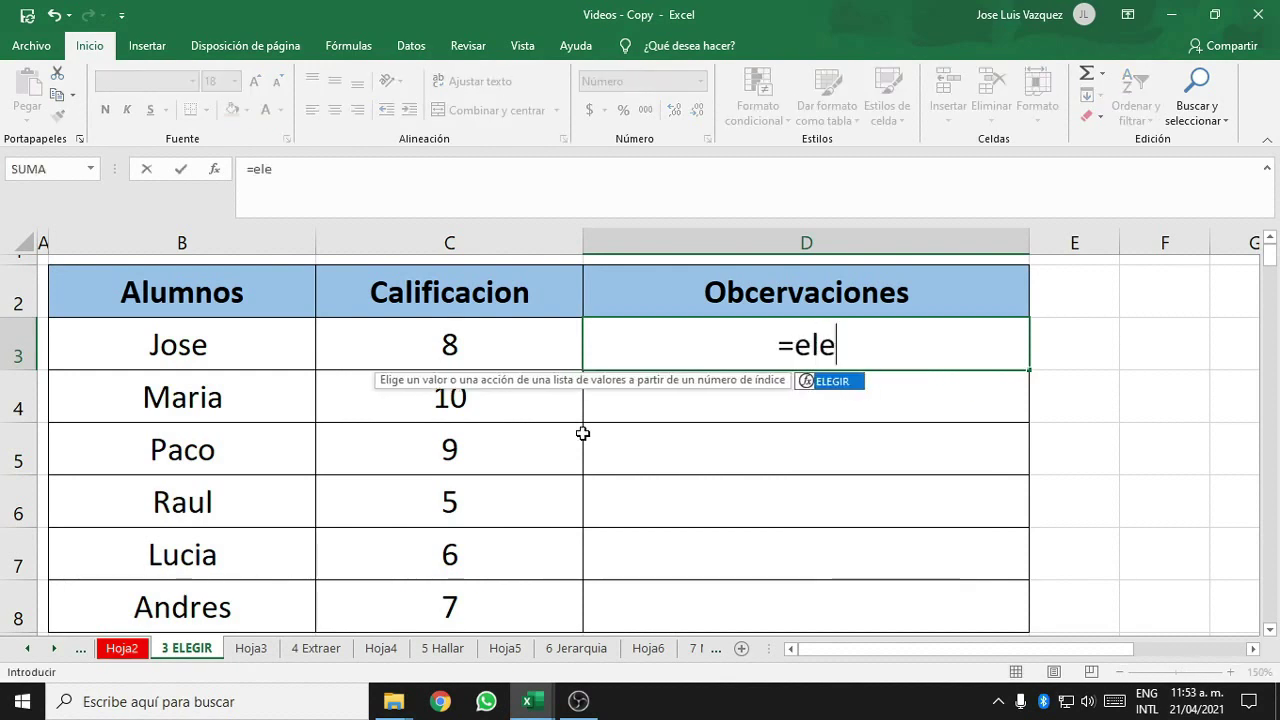
double_click(853, 384)
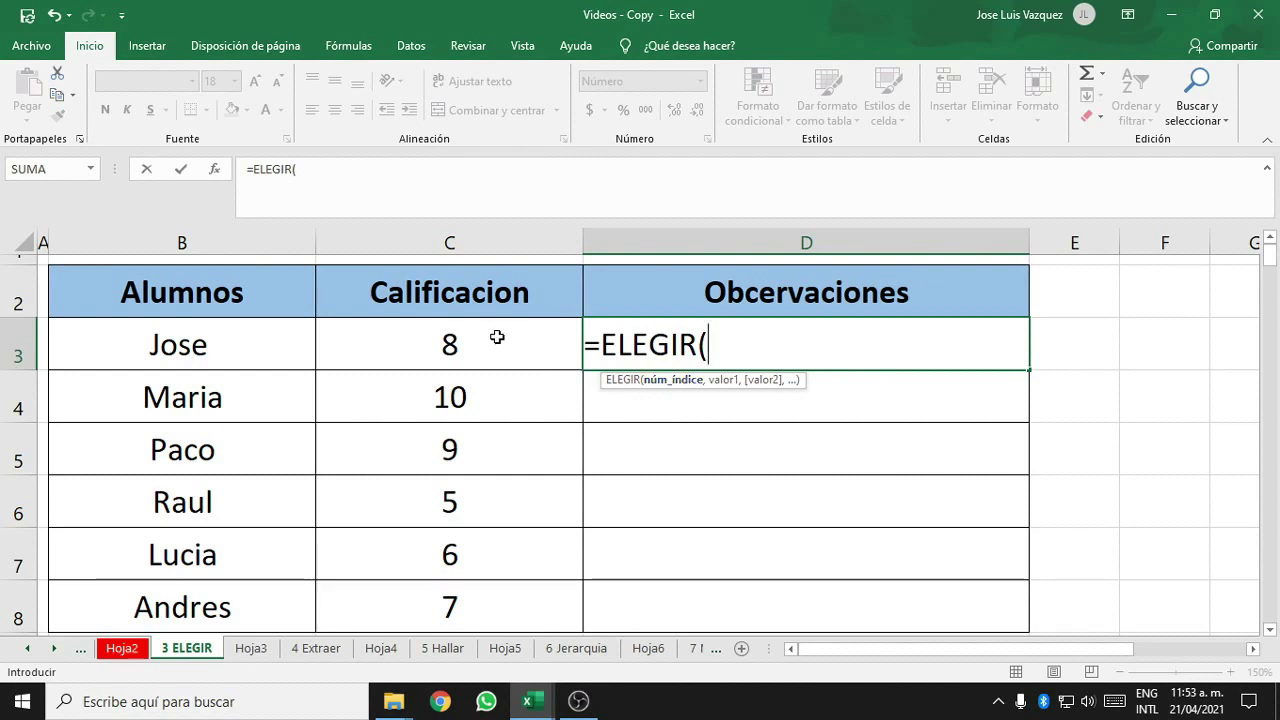
click(461, 346)
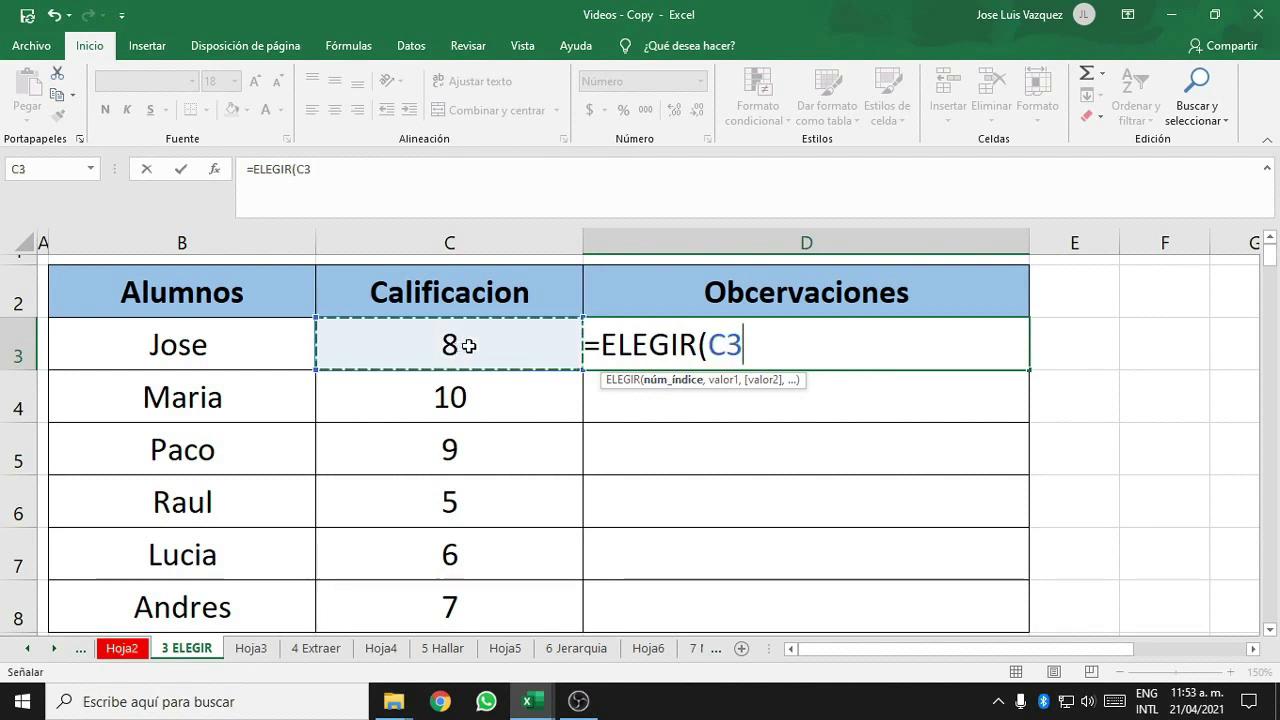
text(,)
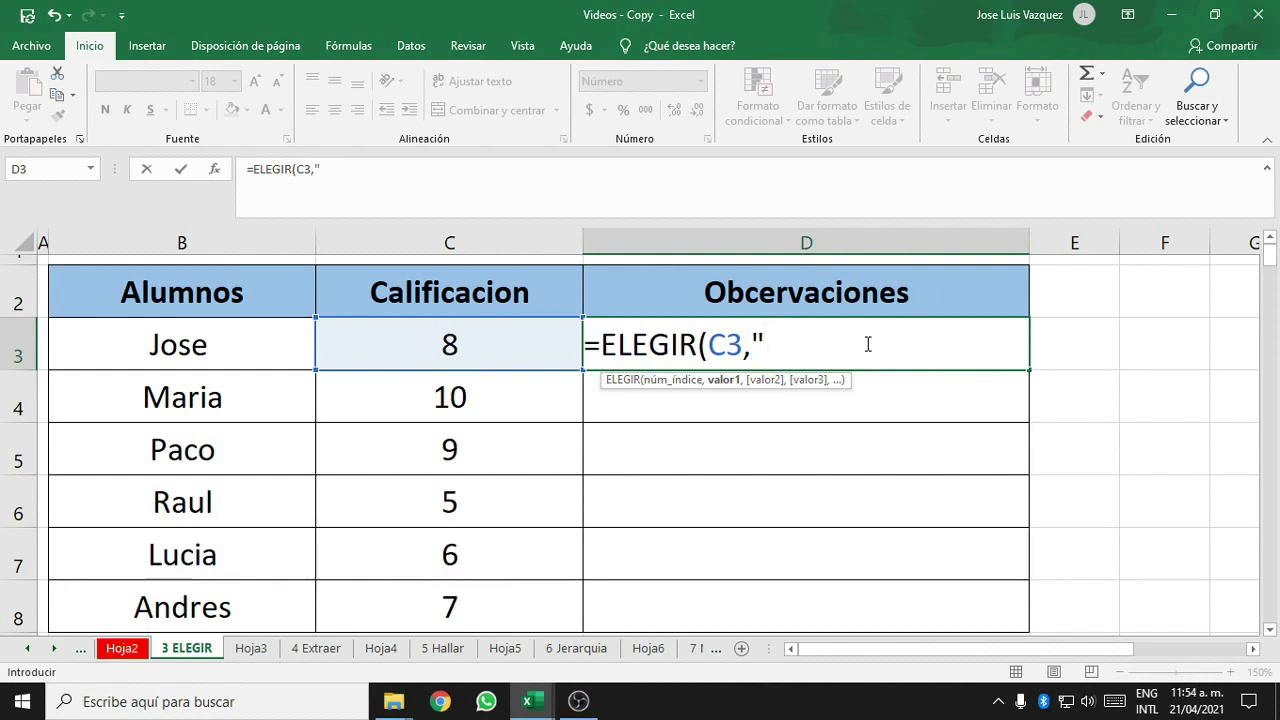
text(RE)
text(PROBADO)
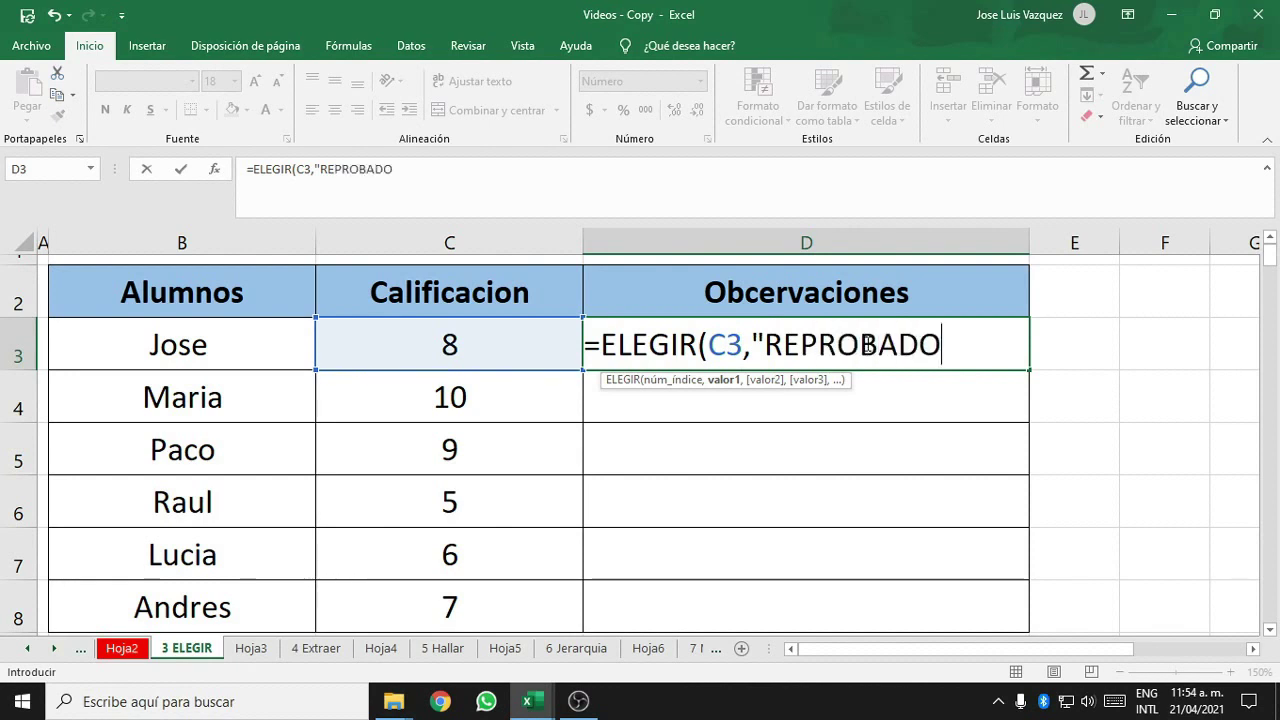
text(,)
key(BackSpace)
text(,)
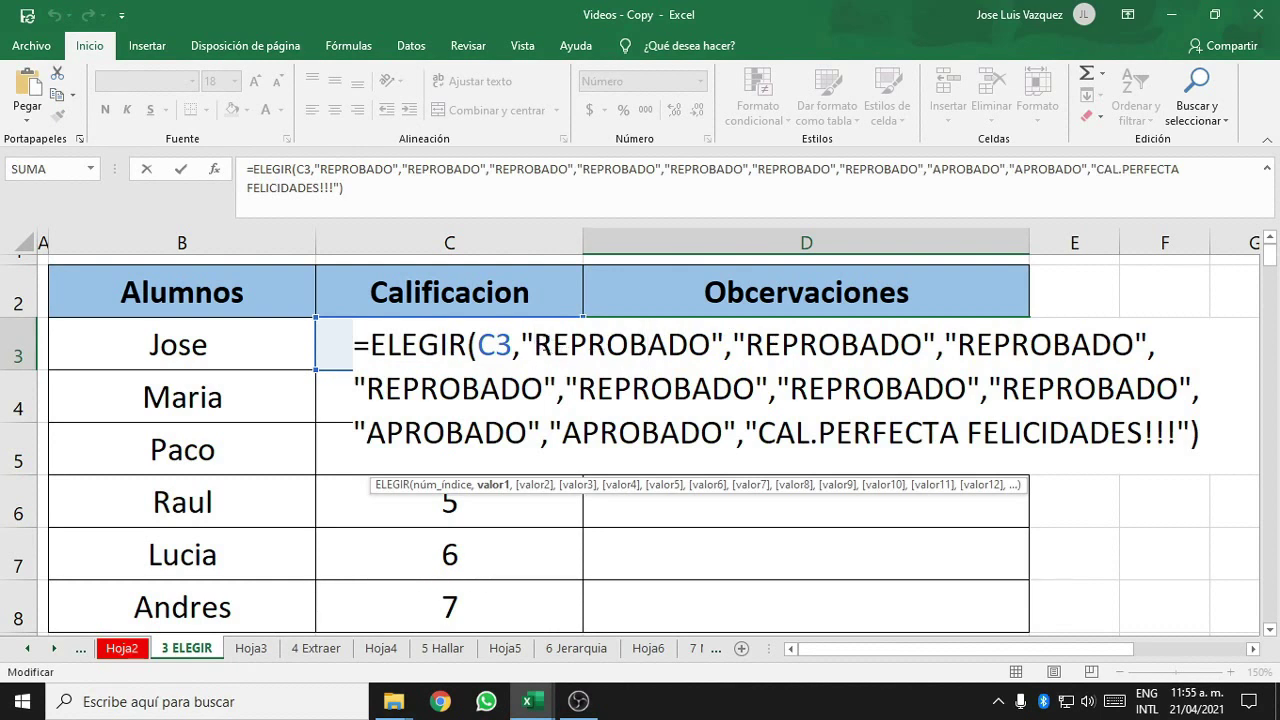
Review the REPROBADO, APROBADO and CAL.PERFECTA FELICIDADES!!! choices, then commit D3, showing APROBADO for grade 8
drag(519, 343, 928, 345)
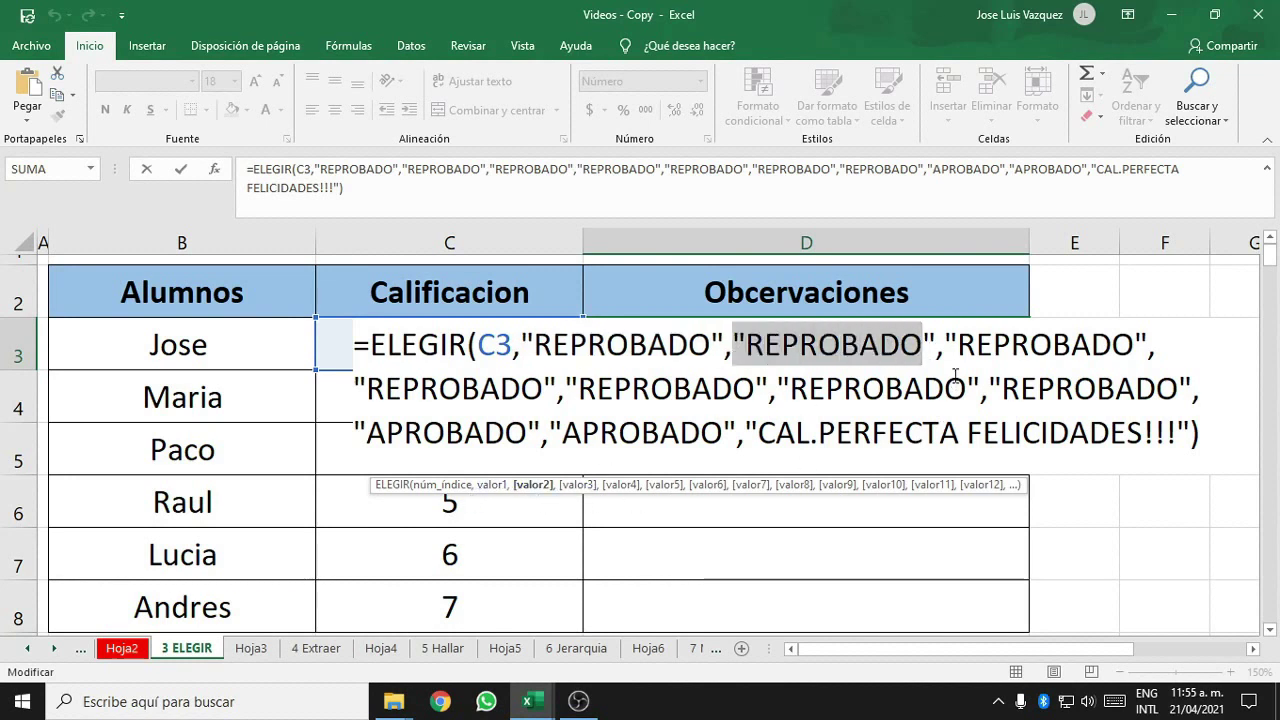
drag(958, 344, 1135, 345)
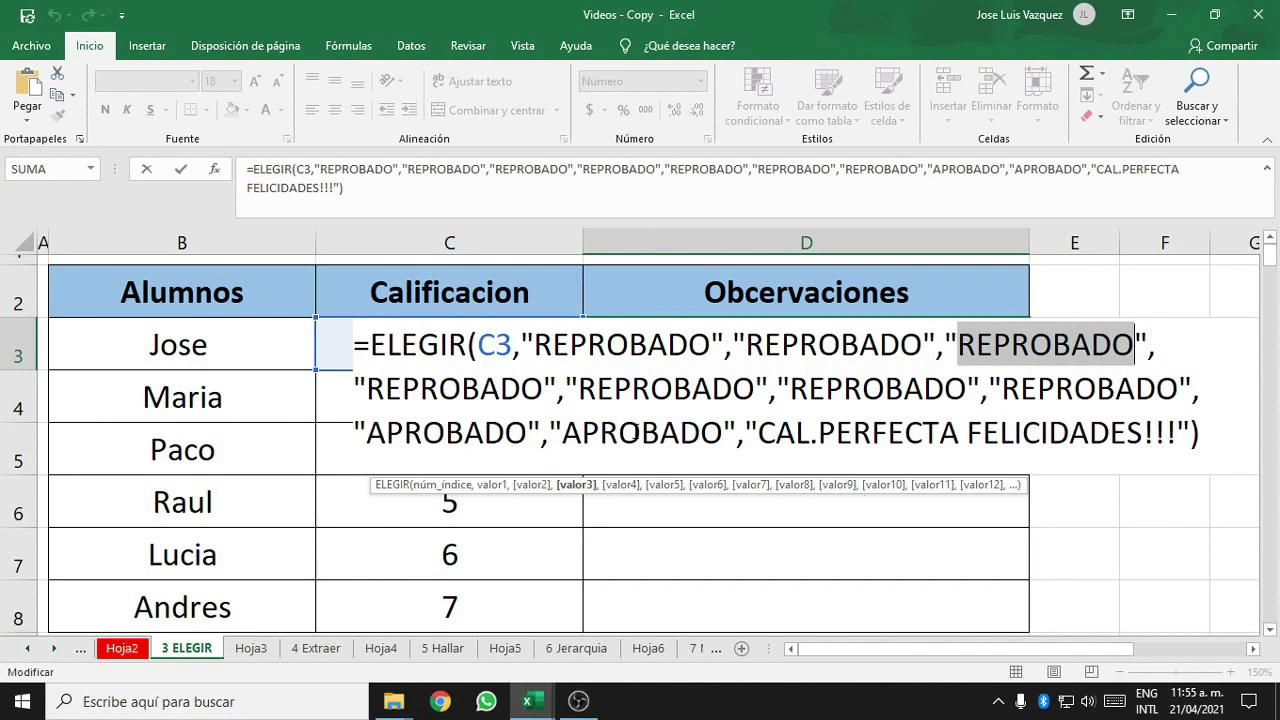
click(640, 432)
click(465, 432)
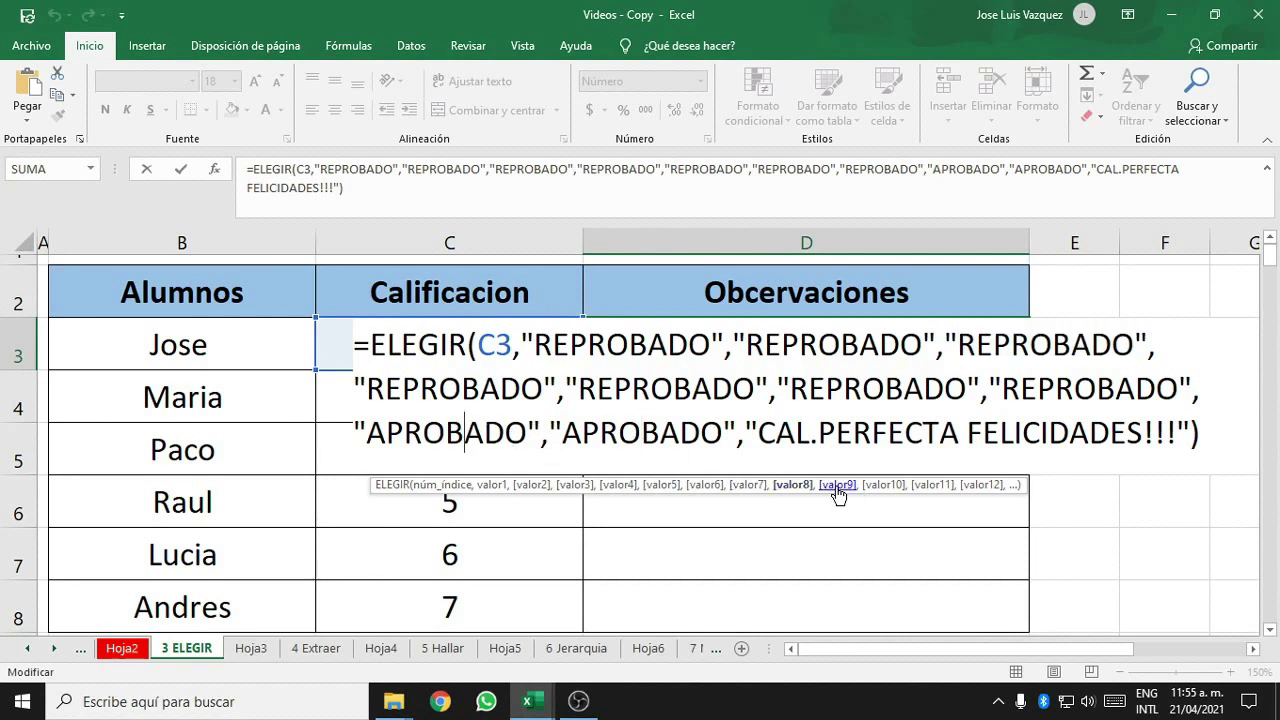
click(833, 436)
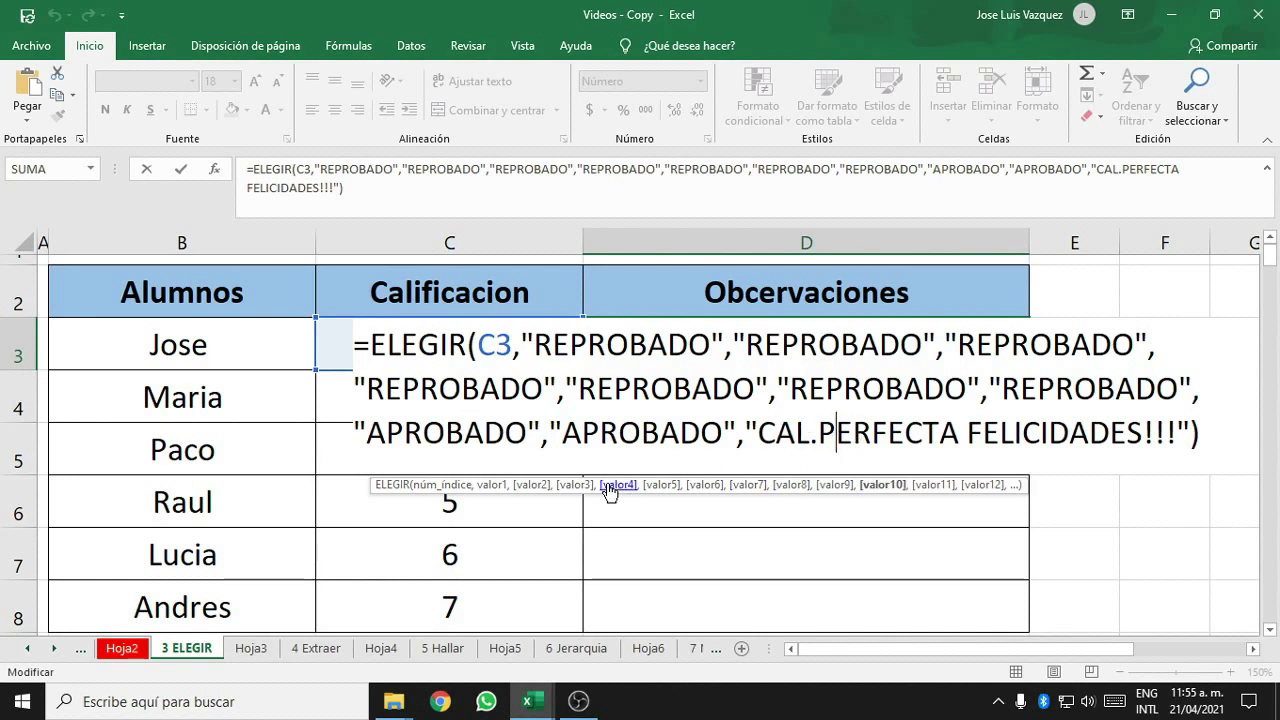
drag(760, 432, 1199, 437)
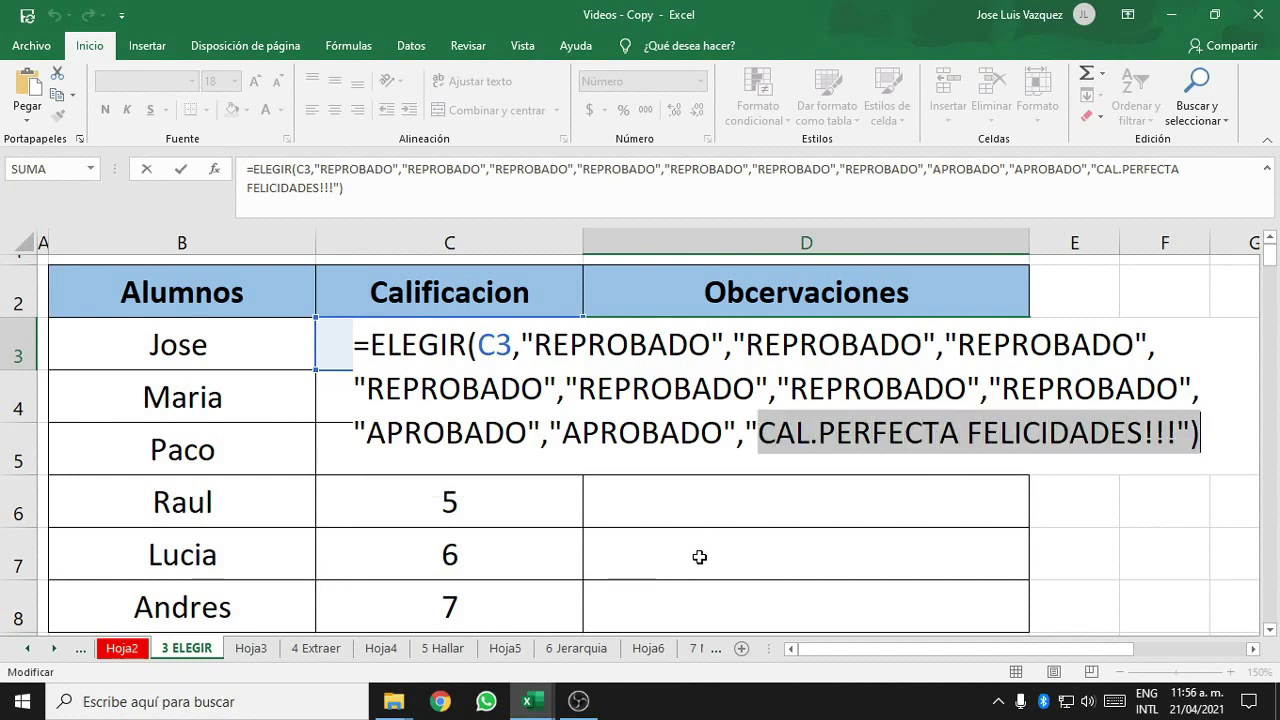
key(Return)
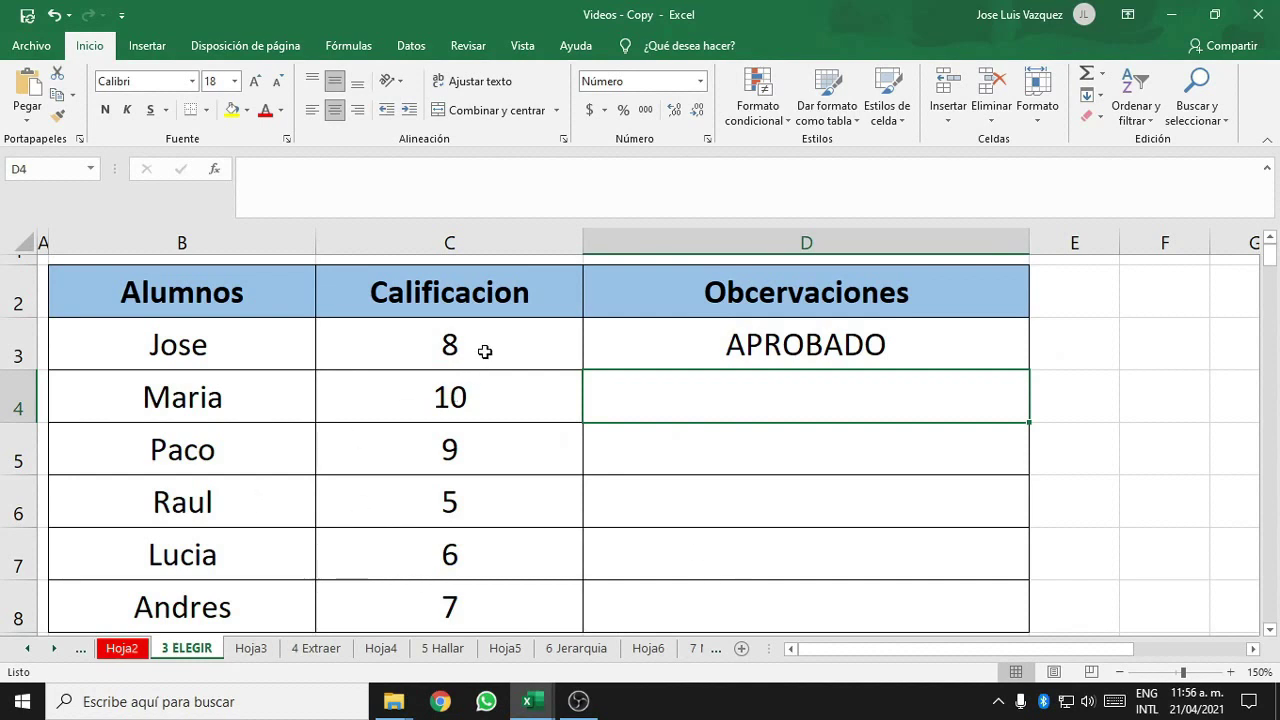
Fill the D3 formula down to D8 and confirm D4 references grade C4
click(783, 346)
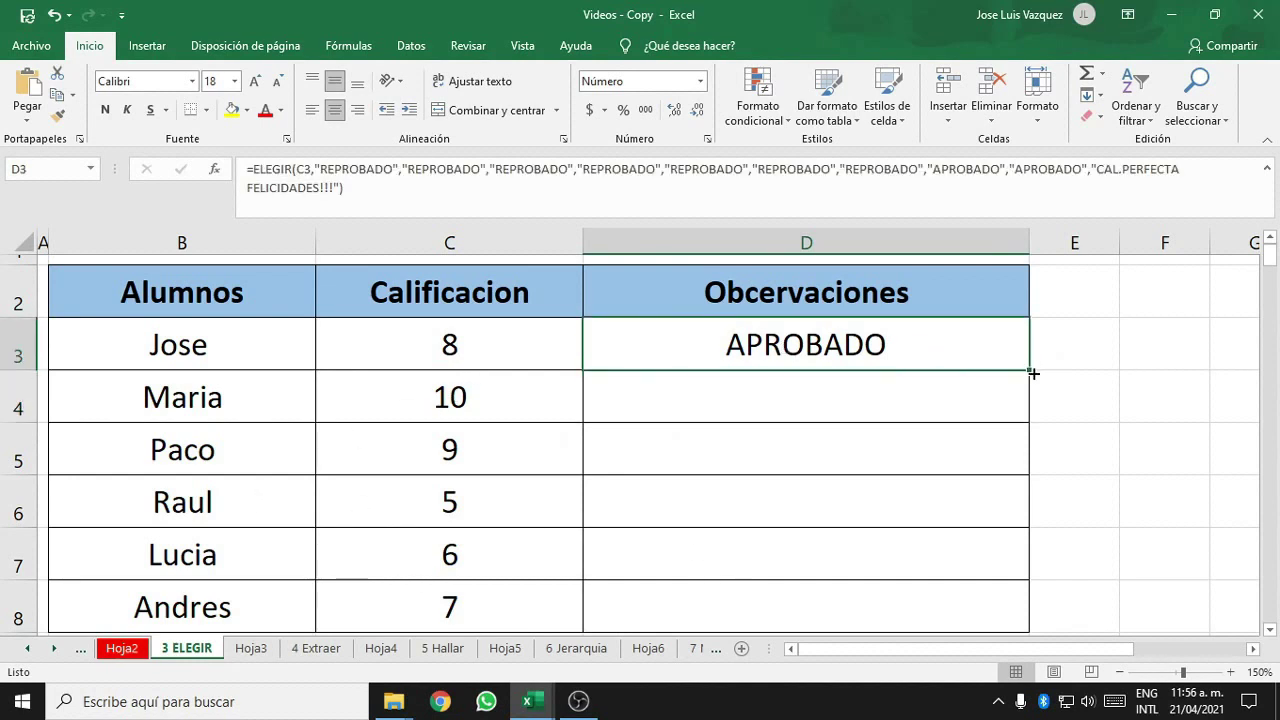
drag(1031, 372, 993, 612)
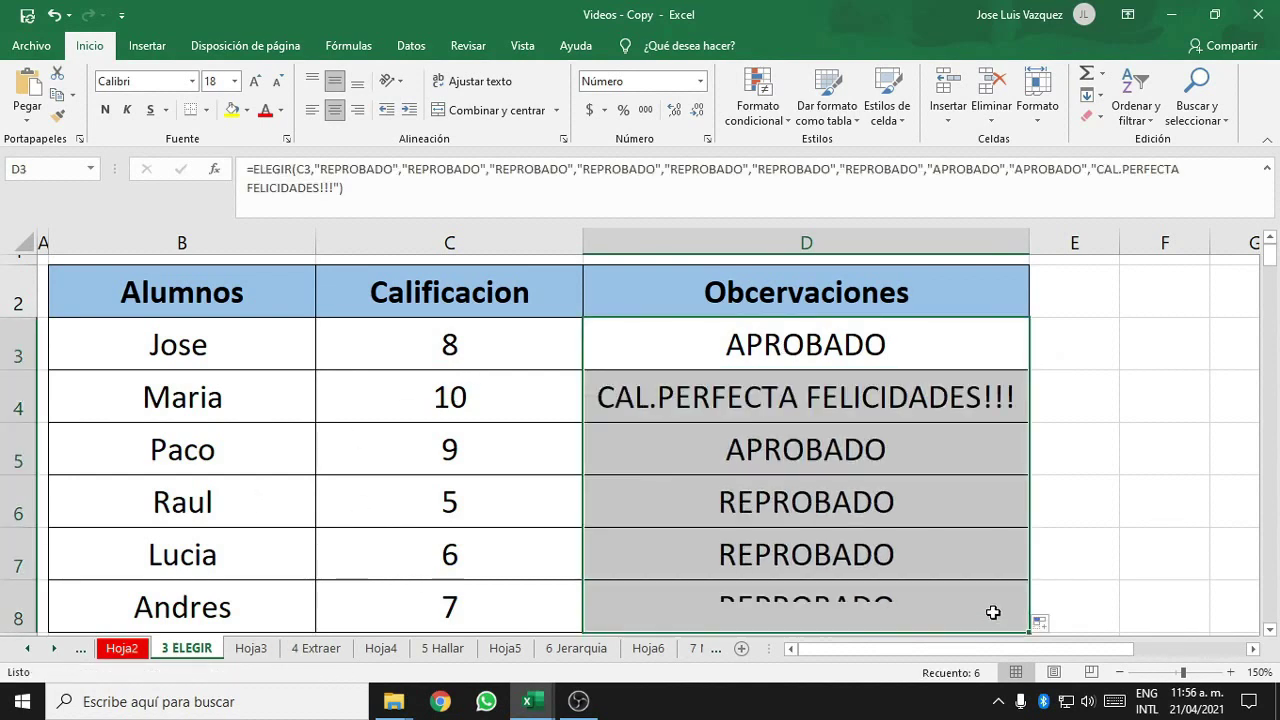
click(445, 393)
click(730, 397)
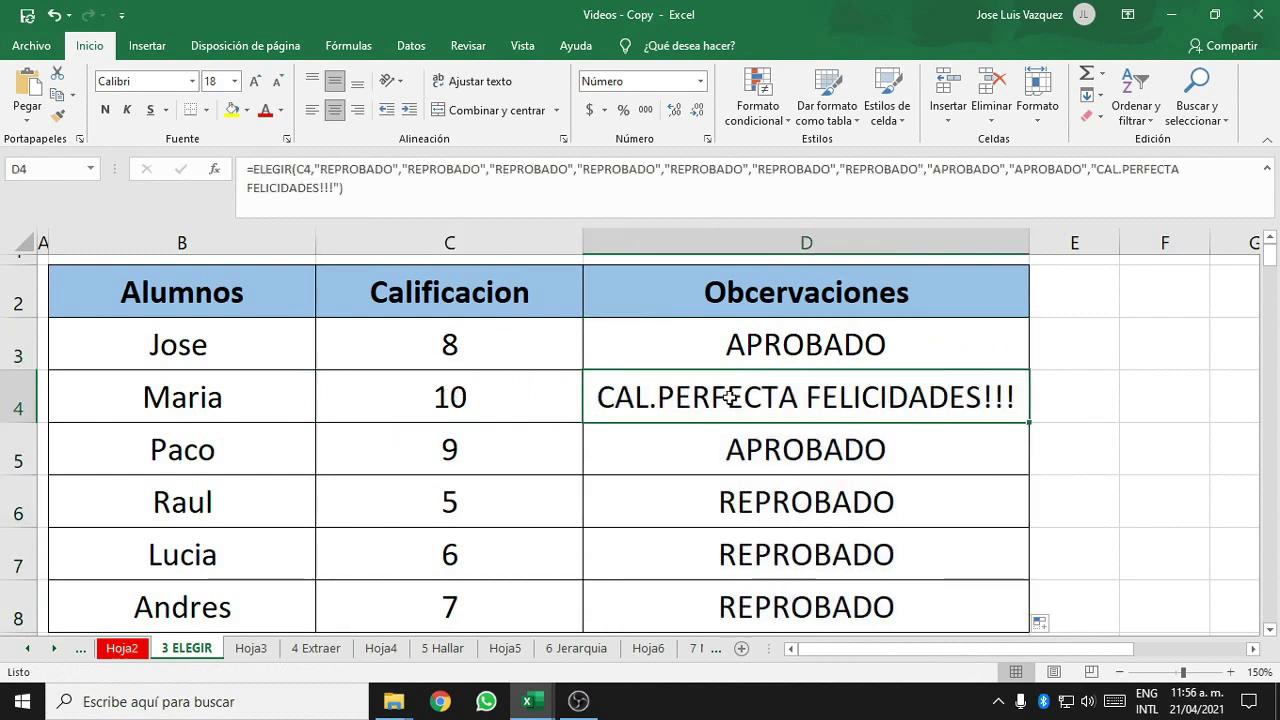
drag(503, 452, 503, 500)
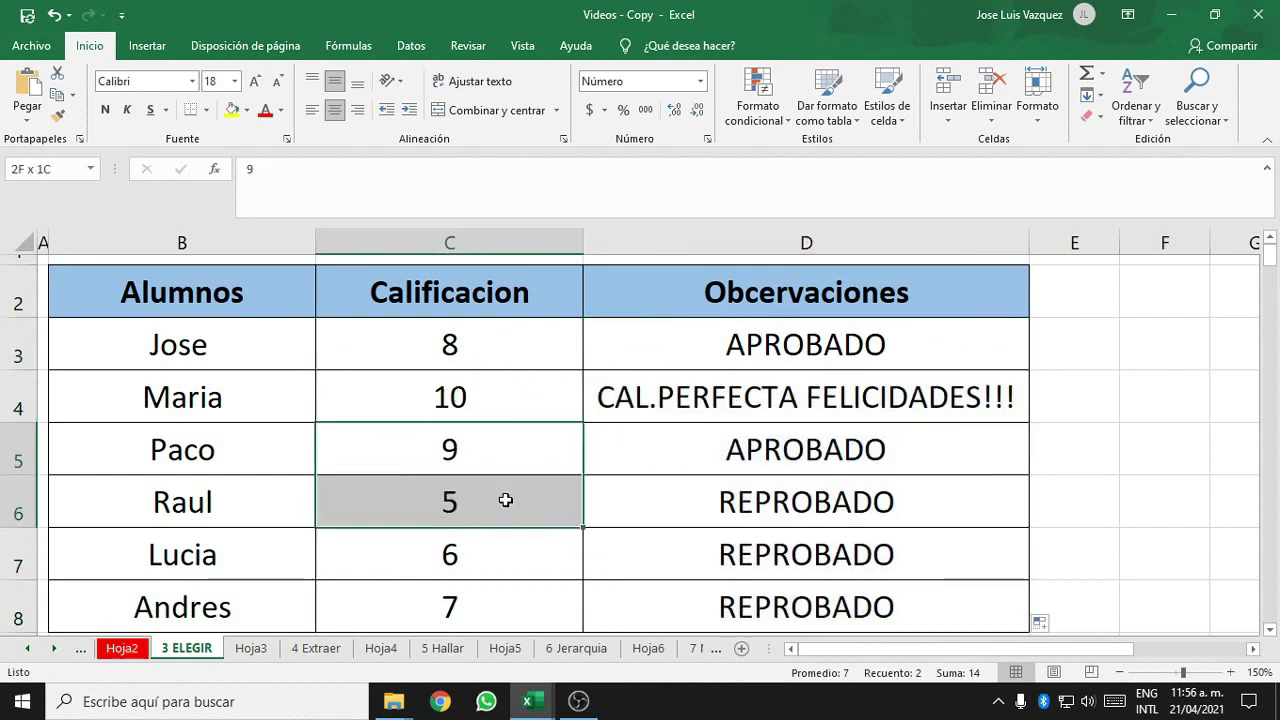
click(498, 438)
click(737, 449)
drag(534, 506, 531, 613)
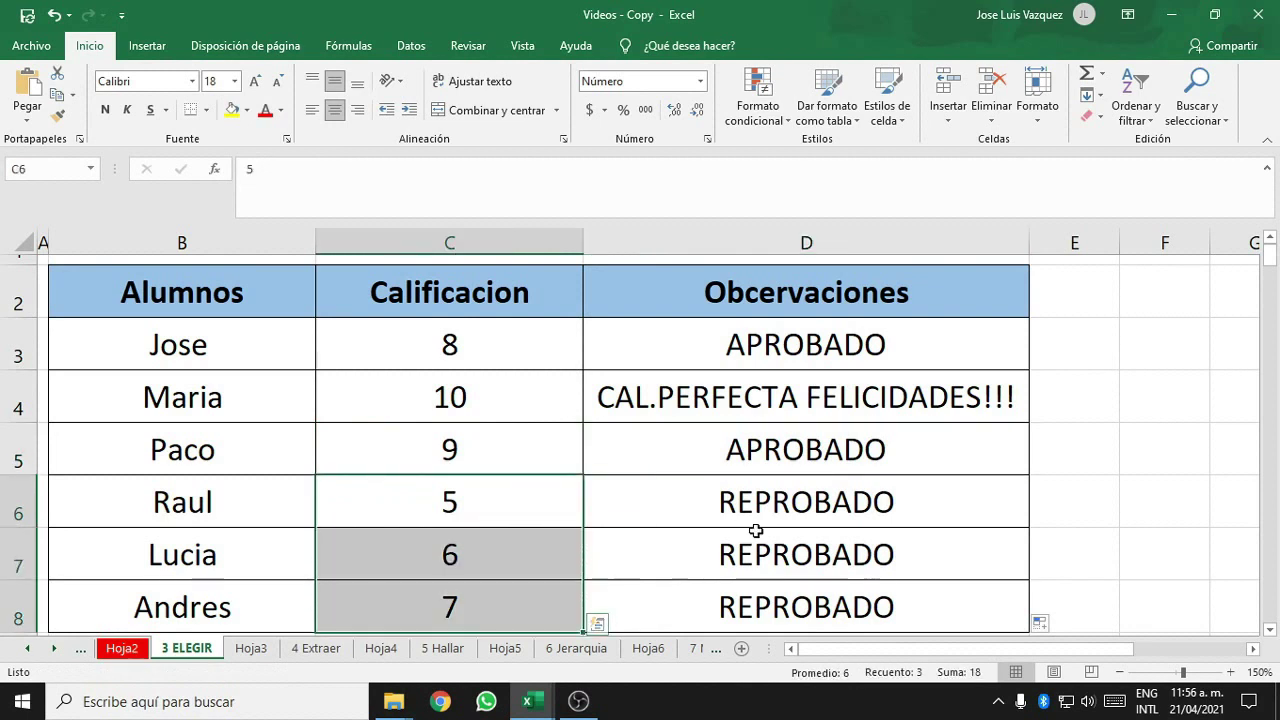
drag(771, 492, 776, 603)
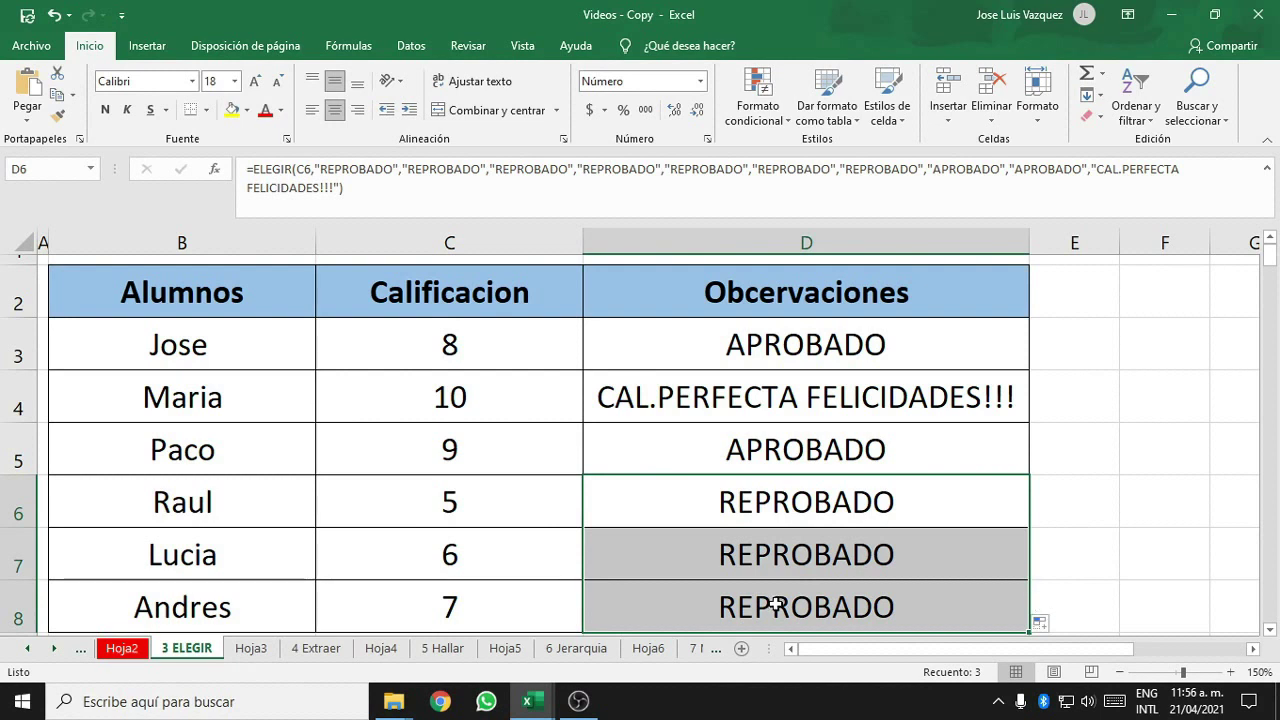
drag(258, 366, 254, 470)
drag(455, 405, 466, 467)
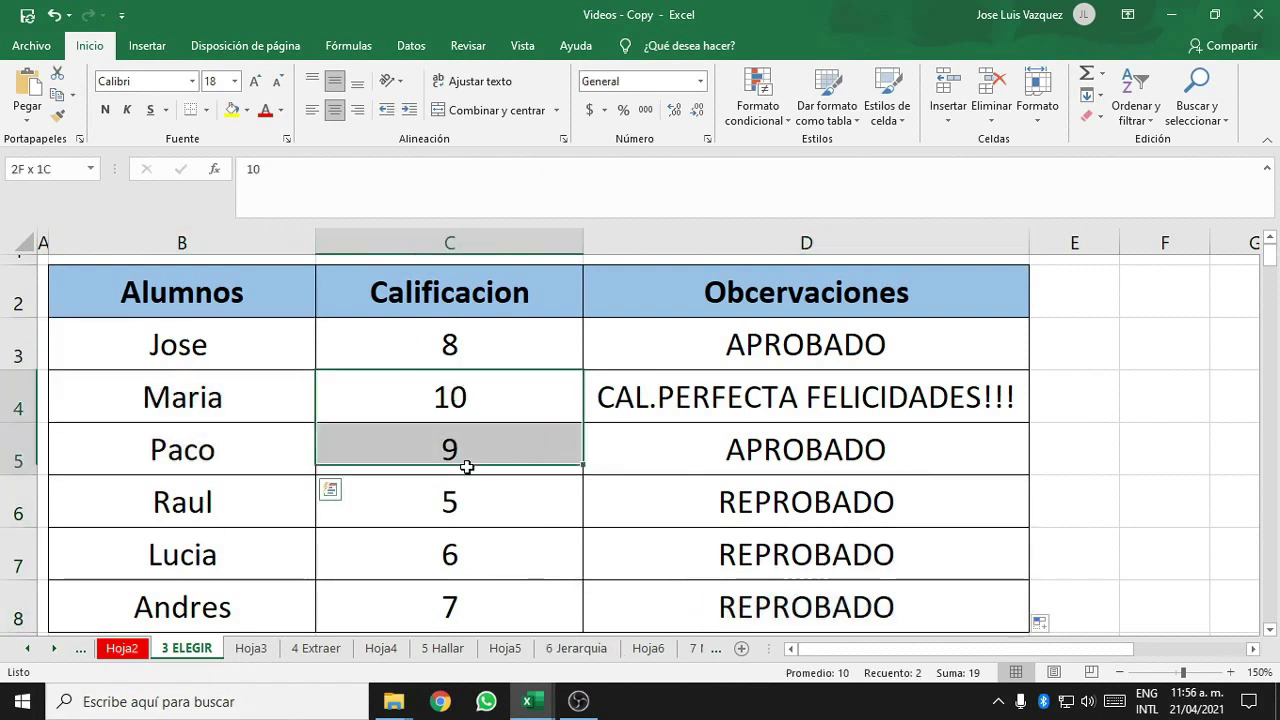